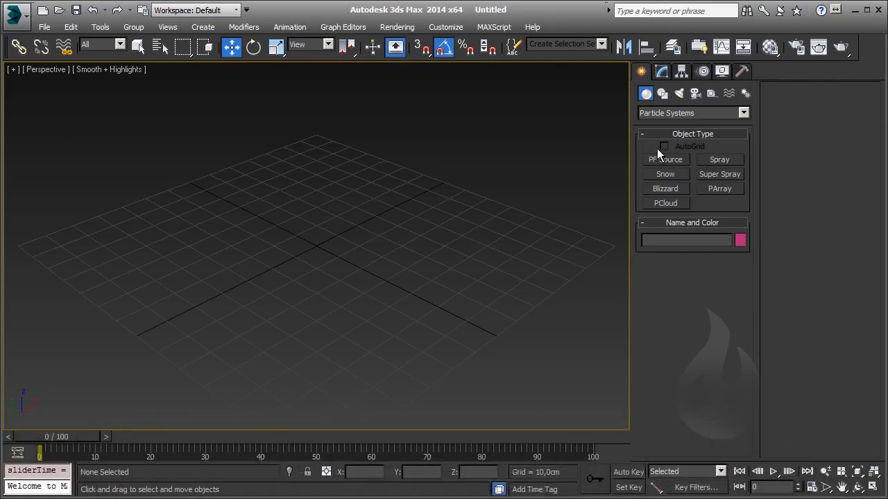
# Choose Snow from the Create panel's Particle Systems list.
pyautogui.click(658, 176)
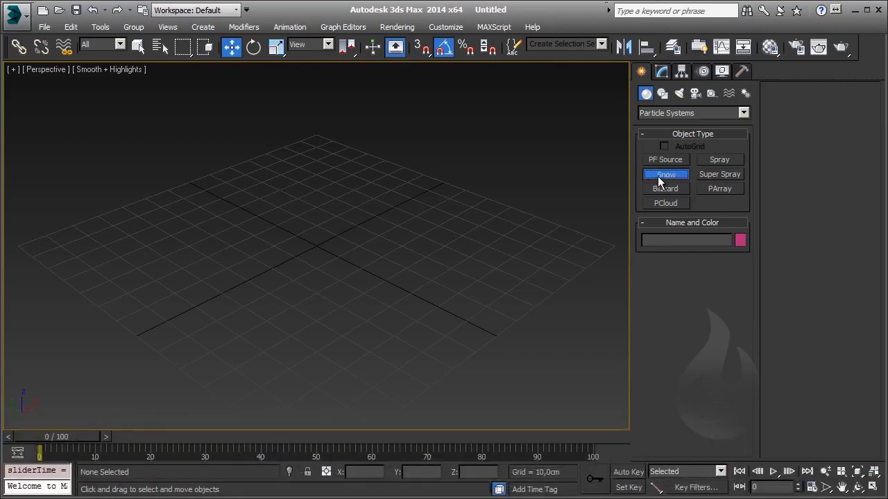
# Draw the Snow001 emitter on the ground grid, about 94.341 by 97.453 cm.
pyautogui.click(314, 163)
pyautogui.moveTo(314, 163); pyautogui.dragTo(316, 386)
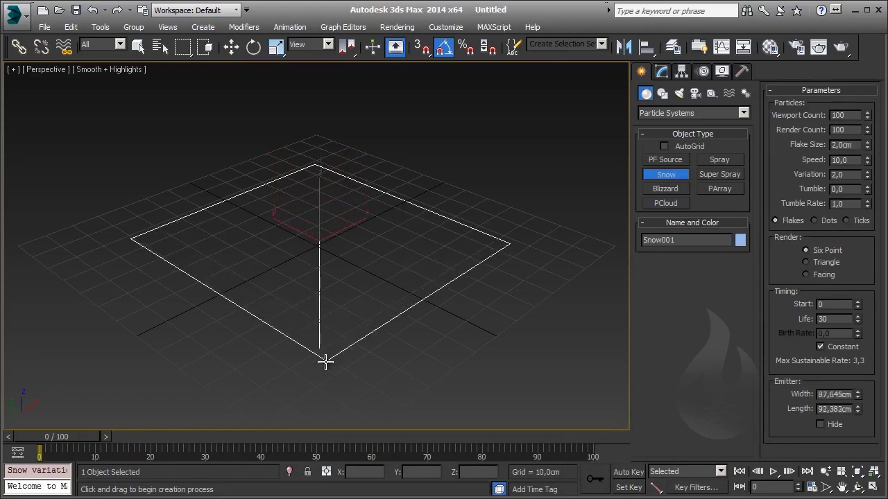
pyautogui.moveTo(315, 385); pyautogui.dragTo(322, 380)
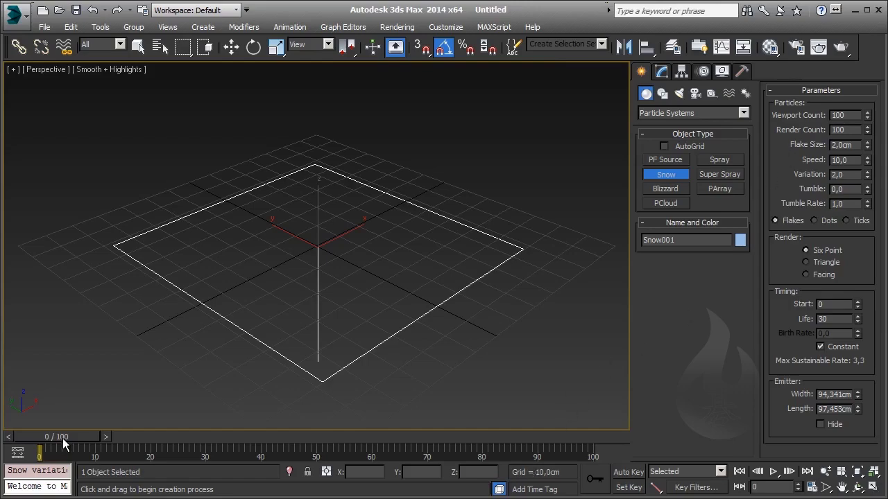
# Scrub to frame 37, zoom in on the falling flakes, and render that frame.
pyautogui.moveTo(66, 441); pyautogui.dragTo(244, 450)
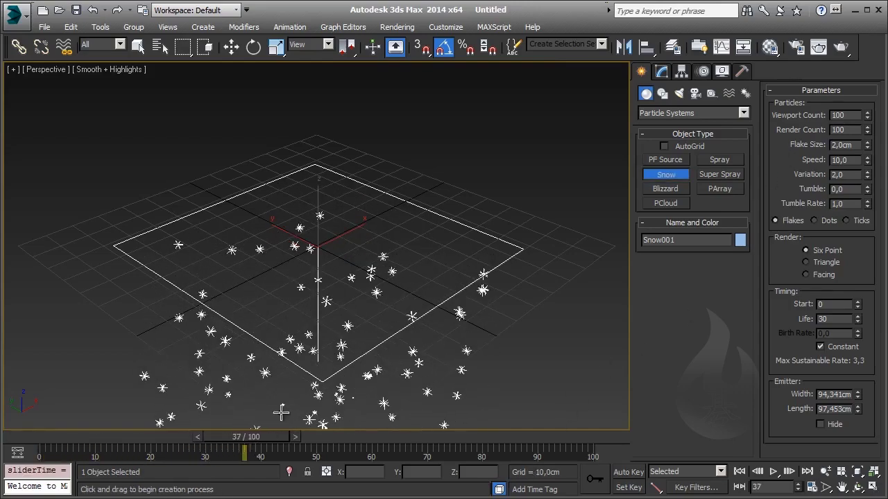
pyautogui.moveTo(282, 412)
pyautogui.mouseDown(button='middle')
pyautogui.moveTo(337, 283)
pyautogui.moveTo(337, 198)
pyautogui.mouseUp(button='middle')
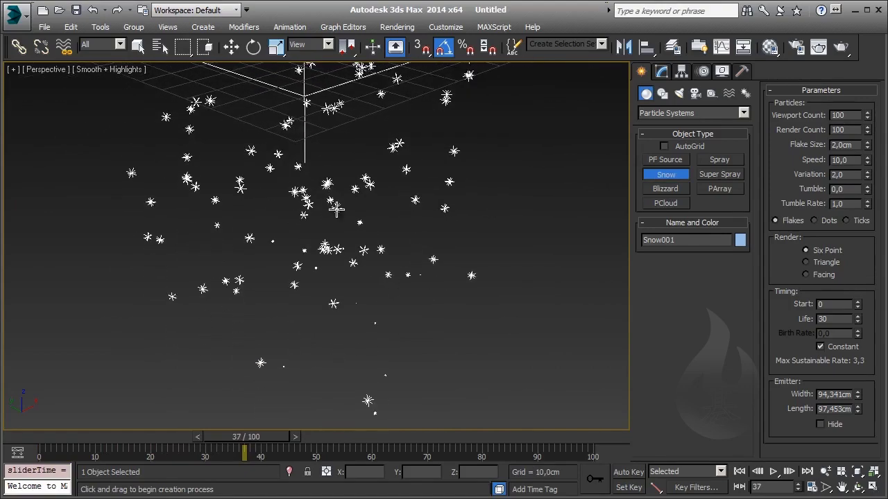
pyautogui.scroll(-3, 344, 248)
pyautogui.scroll(5, 323, 244)
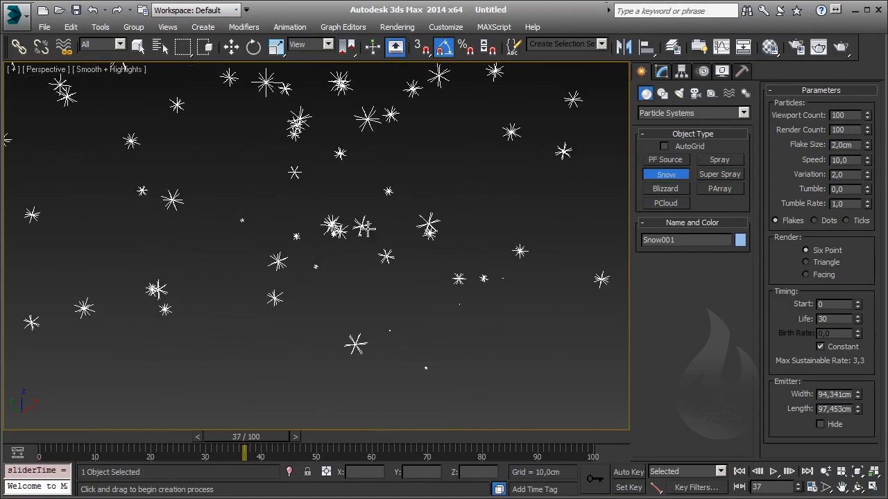
pyautogui.scroll(-2, 442, 198)
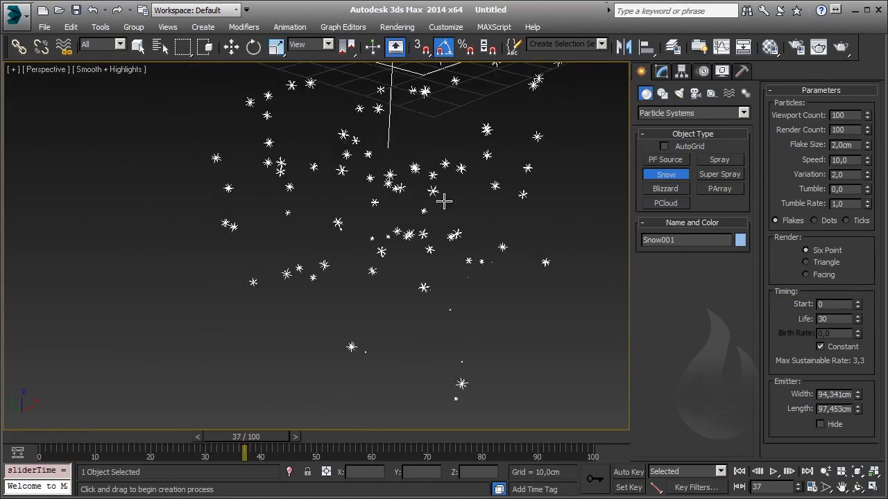
pyautogui.scroll(-2, 432, 278)
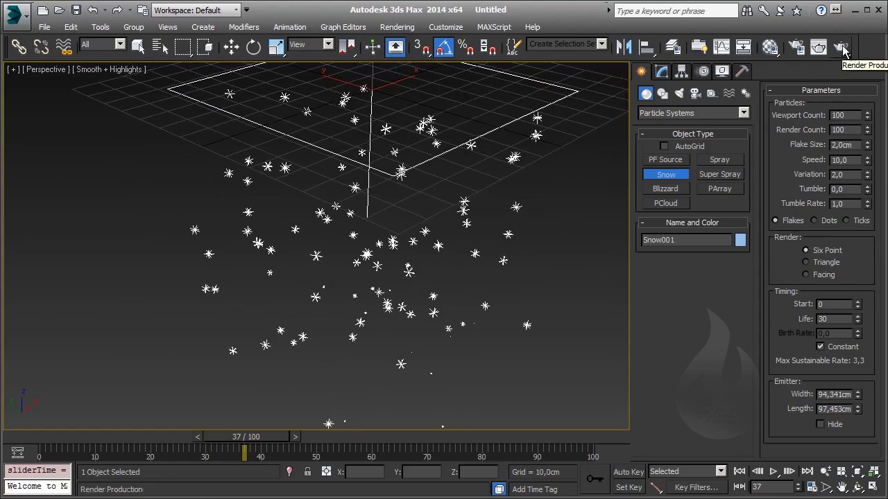
pyautogui.click(820, 46)
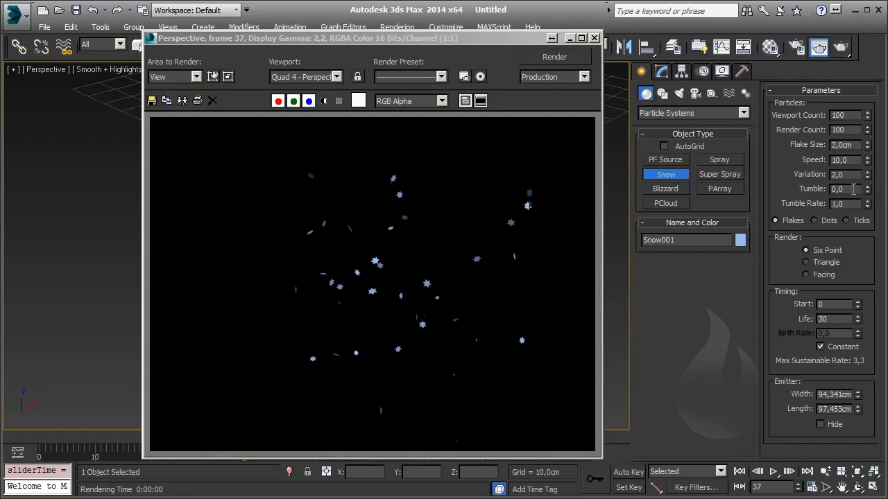
# Close the rendered frame and raise Snow001's Tumble to 0.49.
pyautogui.click(595, 38)
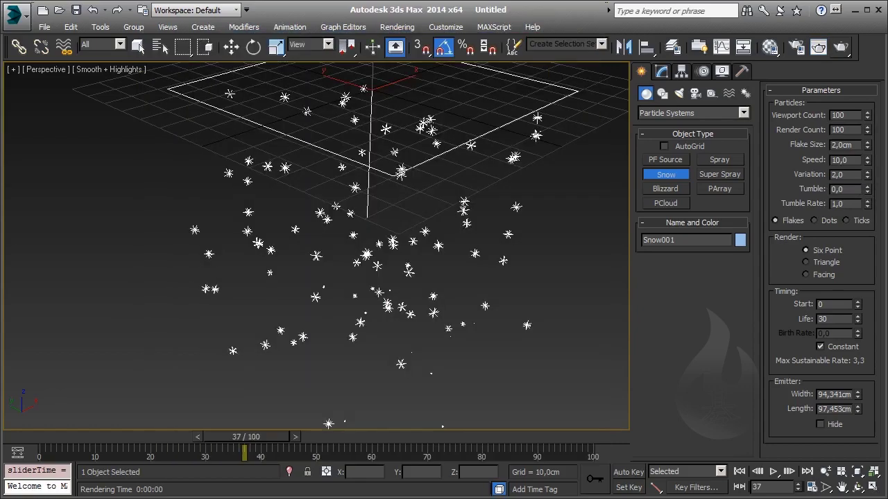
pyautogui.moveTo(867, 191); pyautogui.dragTo(867, 191)
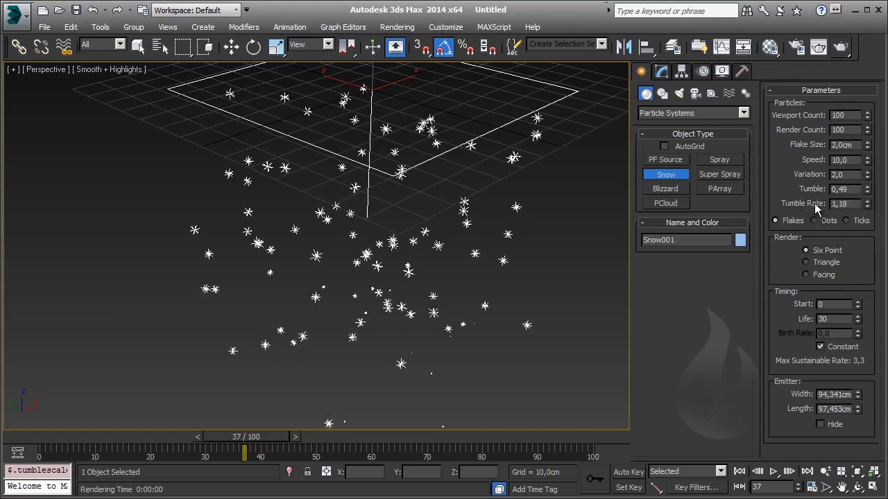
# Set Snow001's Tumble Rate to 20, then bring up Time Configuration.
pyautogui.doubleClick(853, 203)
pyautogui.write('20')
pyautogui.press('Return')
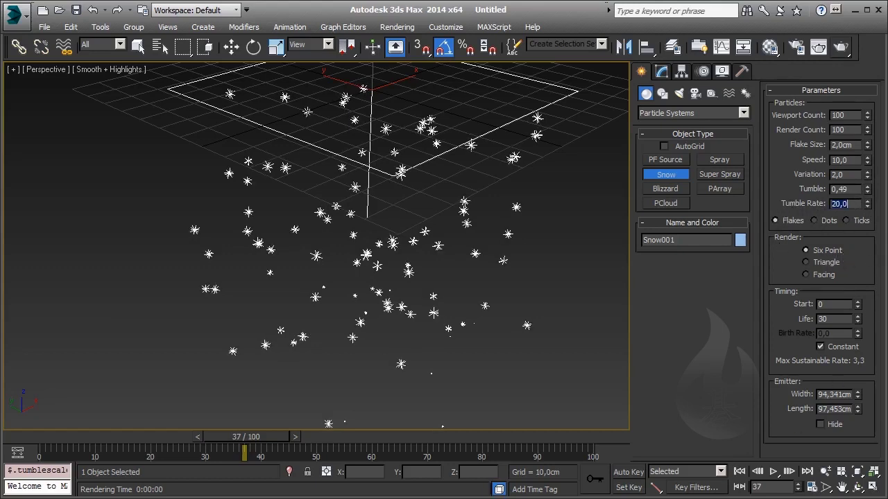
pyautogui.click(814, 487)
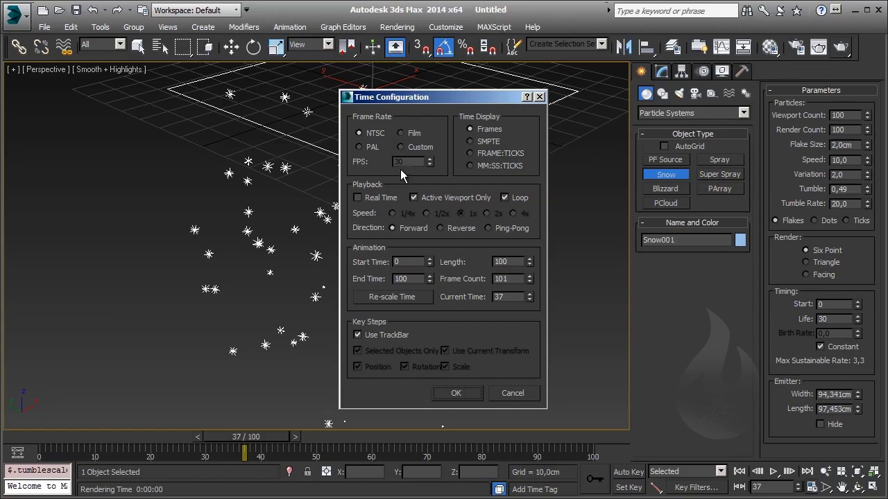
# Keep the frame rate at NTSC, 30 FPS and close Time Configuration.
pyautogui.click(401, 147)
pyautogui.click(374, 133)
pyautogui.click(467, 390)
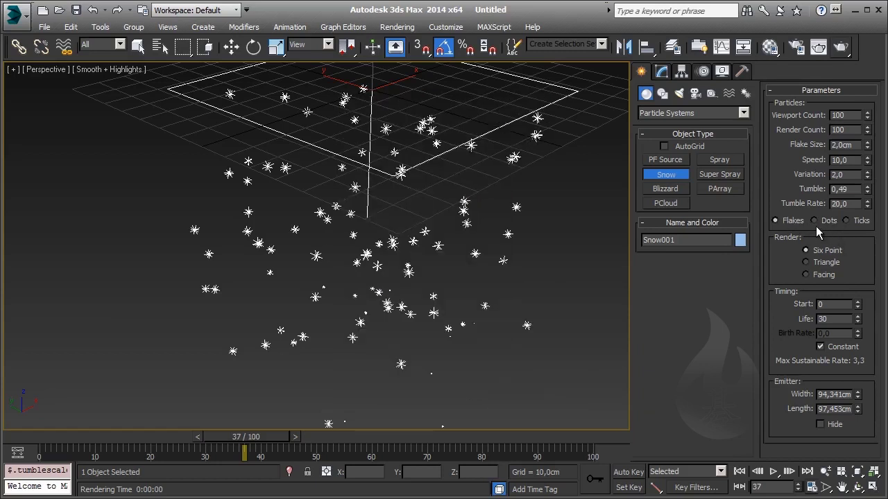
# Switch Snow001's viewport display from Dots to Ticks.
pyautogui.click(827, 224)
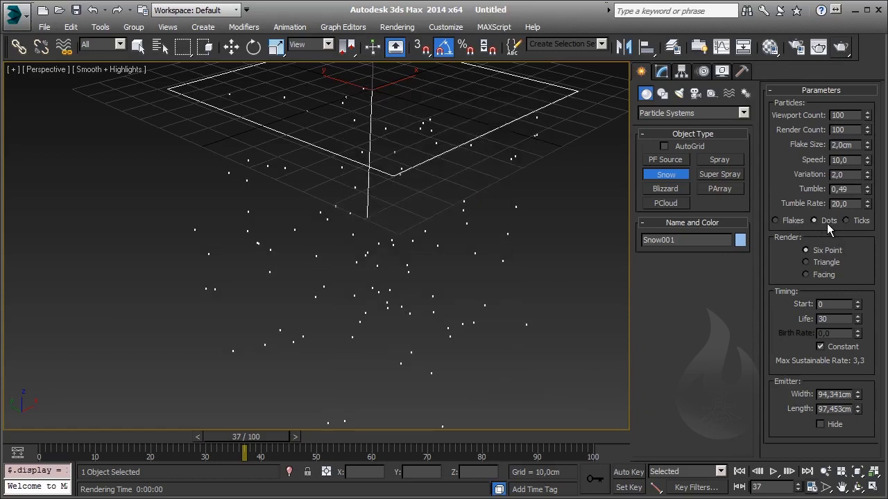
pyautogui.click(857, 225)
# Render frame 37, then set Flake Size to 20 cm and re-render.
pyautogui.click(818, 47)
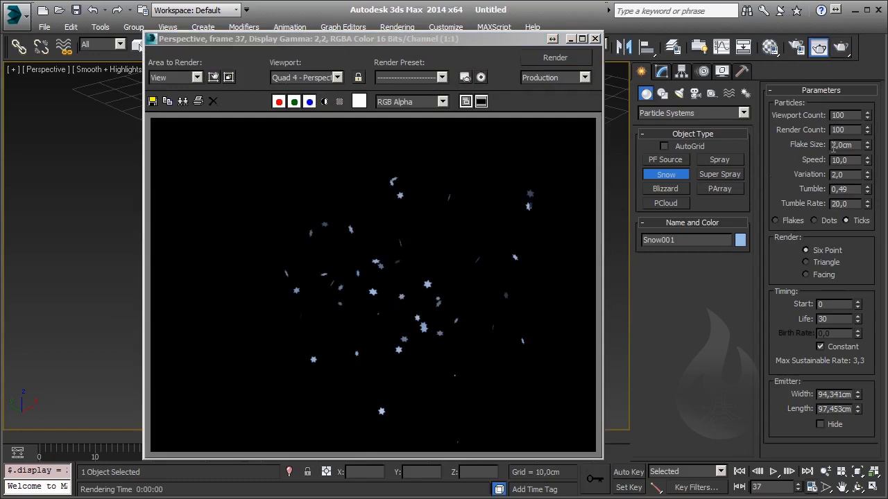
pyautogui.moveTo(855, 146); pyautogui.dragTo(802, 147)
pyautogui.write('20')
pyautogui.press('Return')
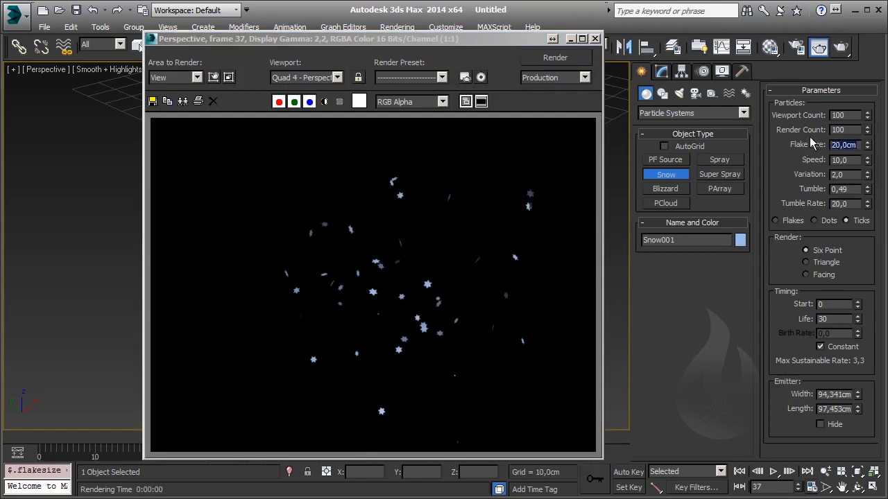
pyautogui.click(819, 47)
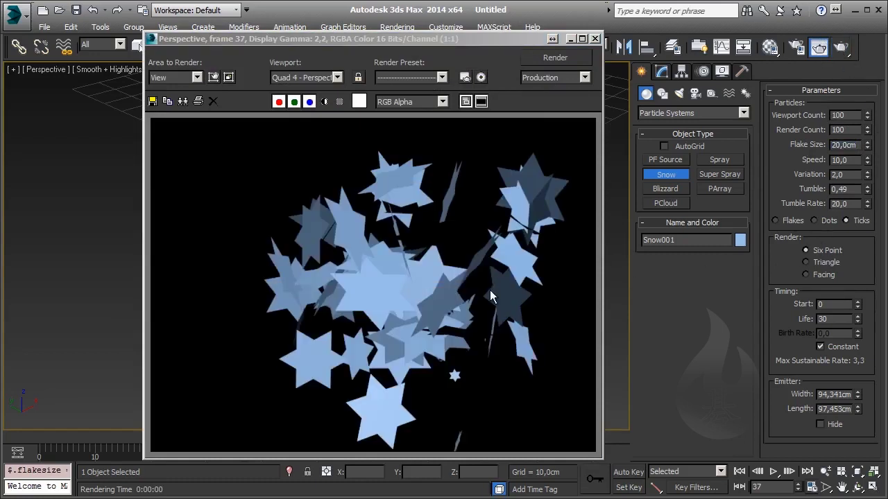
# Render the flakes as Triangle, then as Facing, re-rendering after each.
pyautogui.click(822, 262)
pyautogui.click(845, 48)
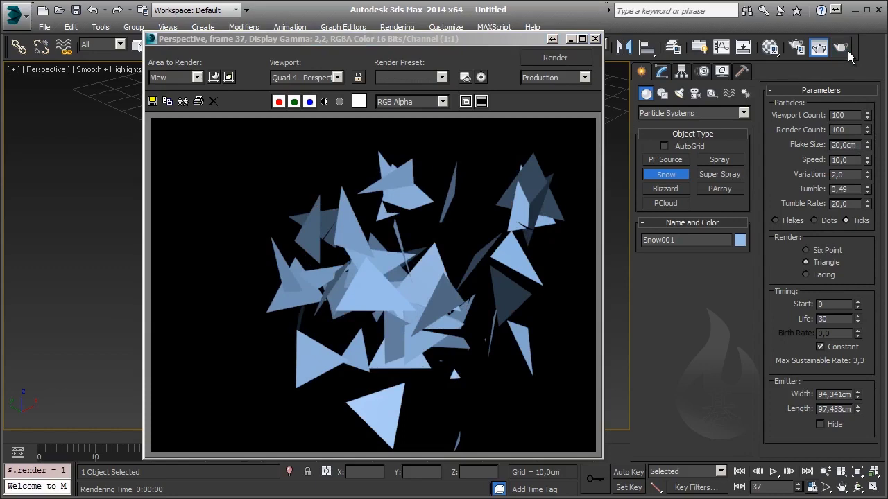
pyautogui.click(823, 276)
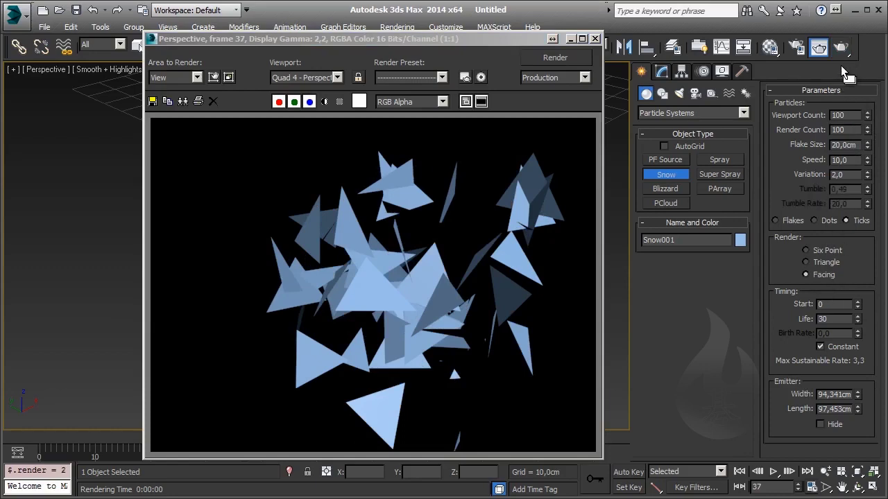
pyautogui.click(842, 47)
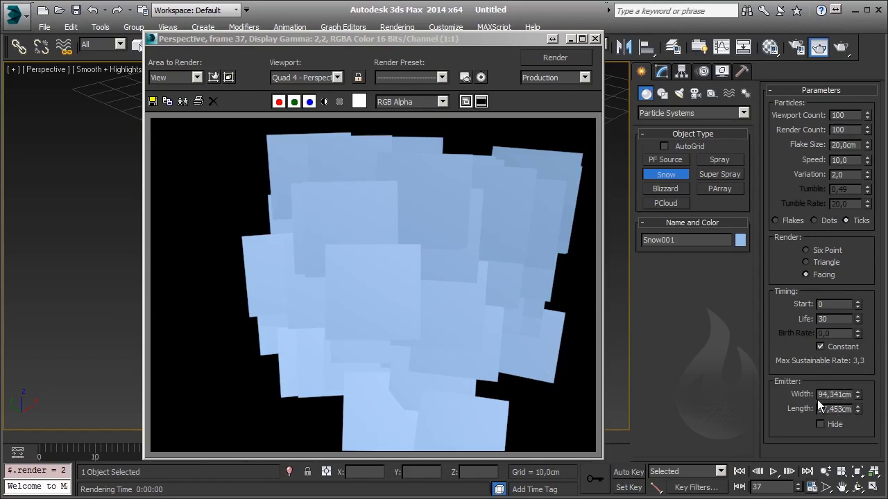
# Close the render and resize the emitter to about 217.9 by 197.83 cm.
pyautogui.click(595, 39)
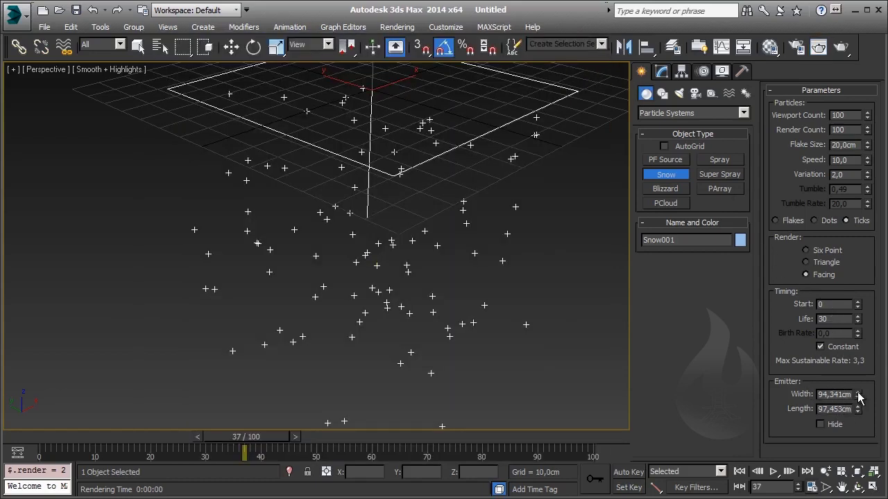
pyautogui.moveTo(859, 395); pyautogui.dragTo(858, 326)
pyautogui.moveTo(333, 250); pyautogui.dragTo(347, 281, button='middle')
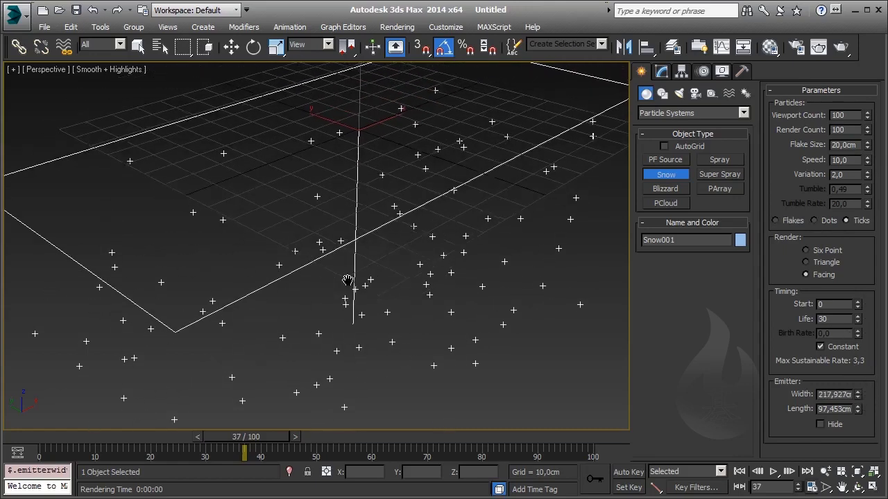
pyautogui.scroll(-3, 347, 281)
pyautogui.scroll(-2, 351, 281)
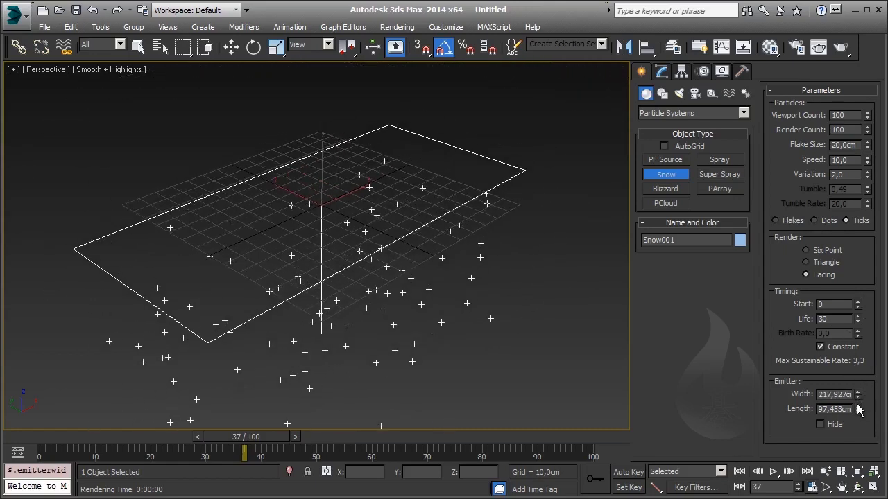
pyautogui.moveTo(858, 409); pyautogui.dragTo(859, 347)
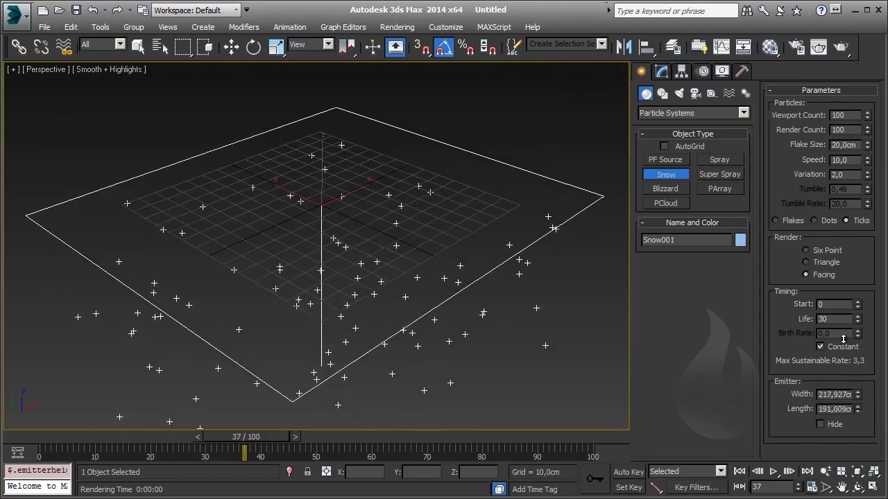
# Toggle the emitter's Hide option on and off twice, leaving the plane visible.
pyautogui.click(821, 424)
pyautogui.click(821, 424)
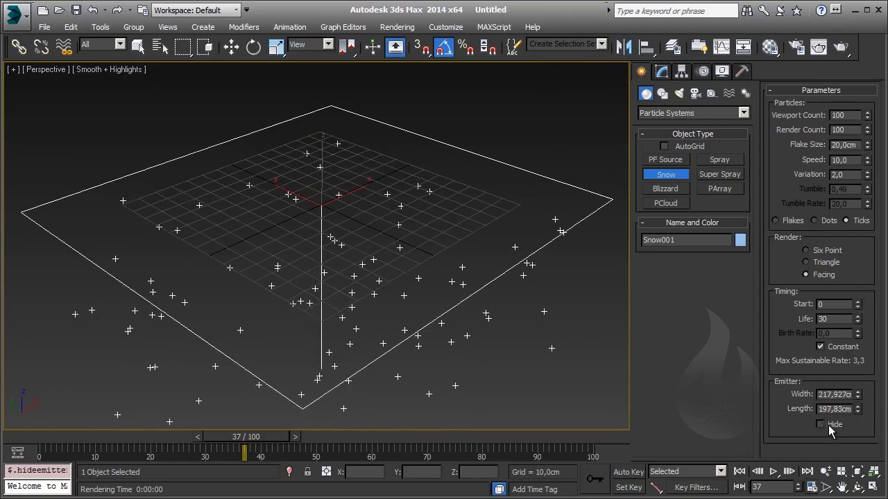
pyautogui.click(820, 424)
pyautogui.click(820, 425)
# Hide the emitter, rewind to frame 0, exit Snow creation and deselect.
pyautogui.click(820, 424)
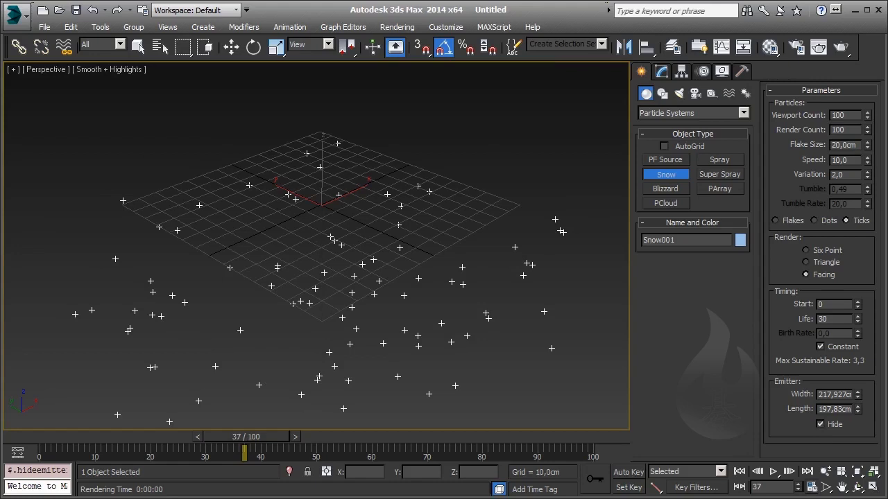
pyautogui.moveTo(272, 438); pyautogui.dragTo(14, 447)
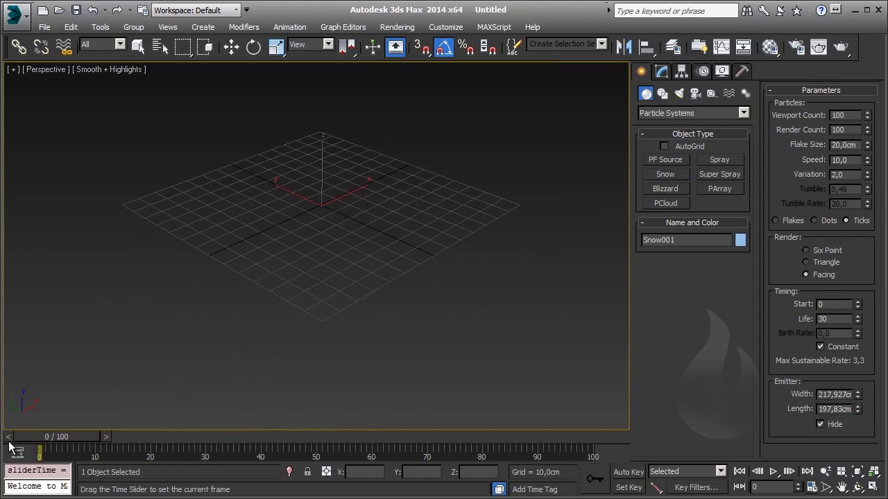
pyautogui.rightClick(308, 401)
pyautogui.click(160, 393)
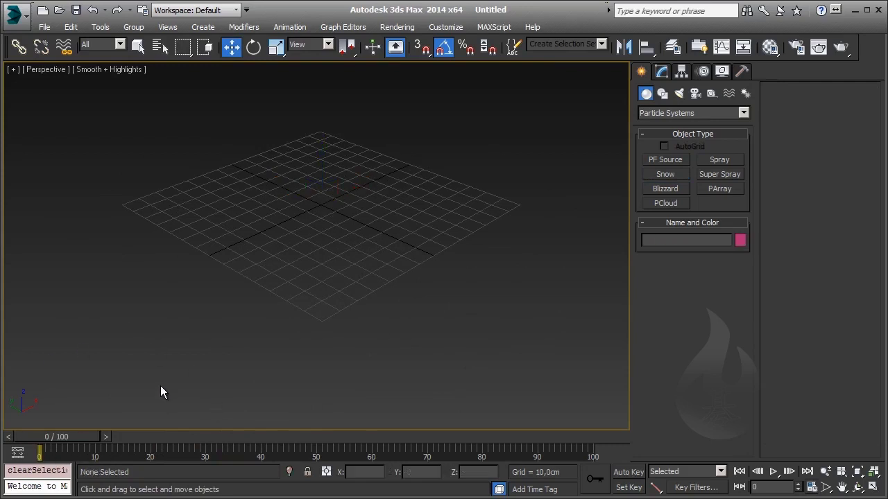
# Reselect Snow001 and clear Hide so its 218 by 198 cm emitter plane shows again.
pyautogui.click(159, 46)
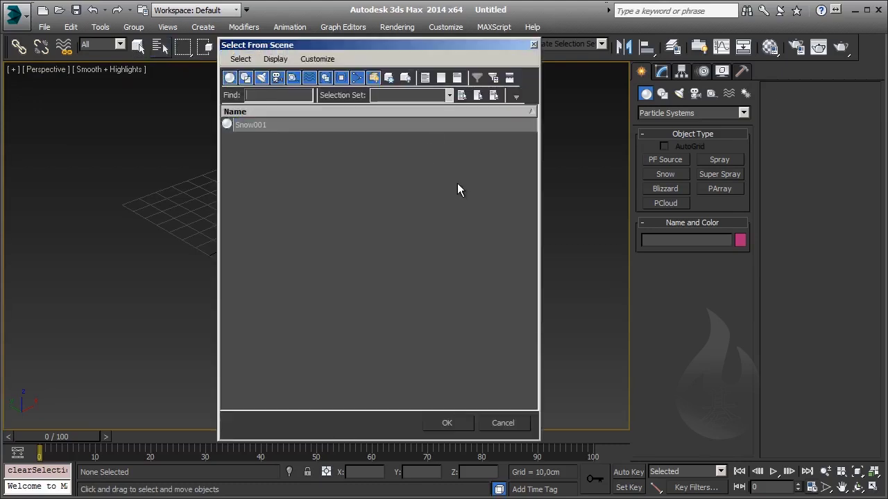
pyautogui.click(471, 126)
pyautogui.click(453, 424)
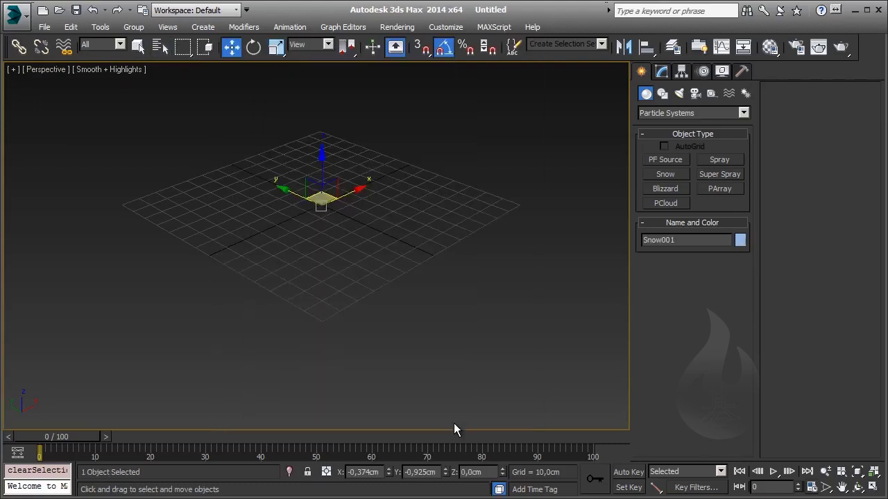
pyautogui.click(662, 70)
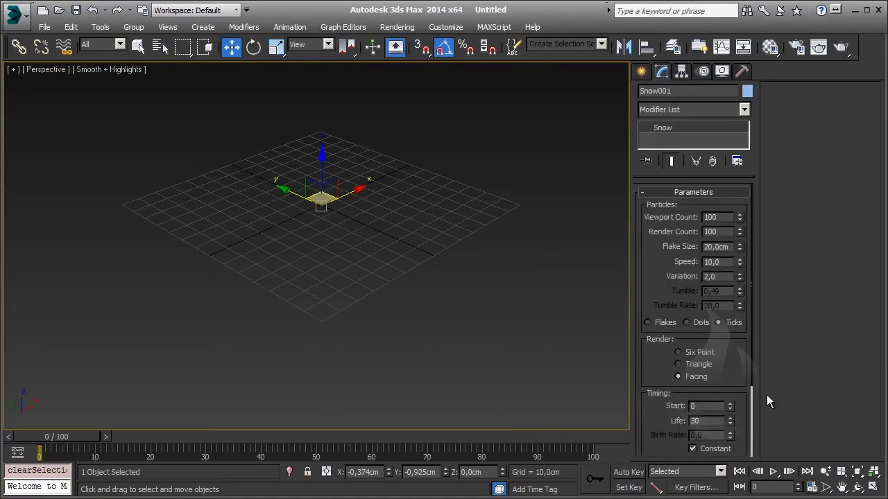
pyautogui.moveTo(742, 386); pyautogui.dragTo(728, 211)
pyautogui.click(707, 434)
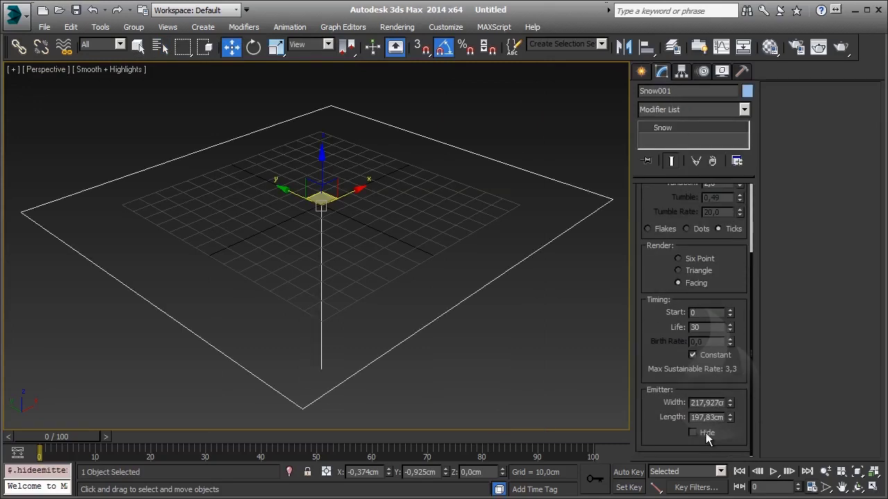